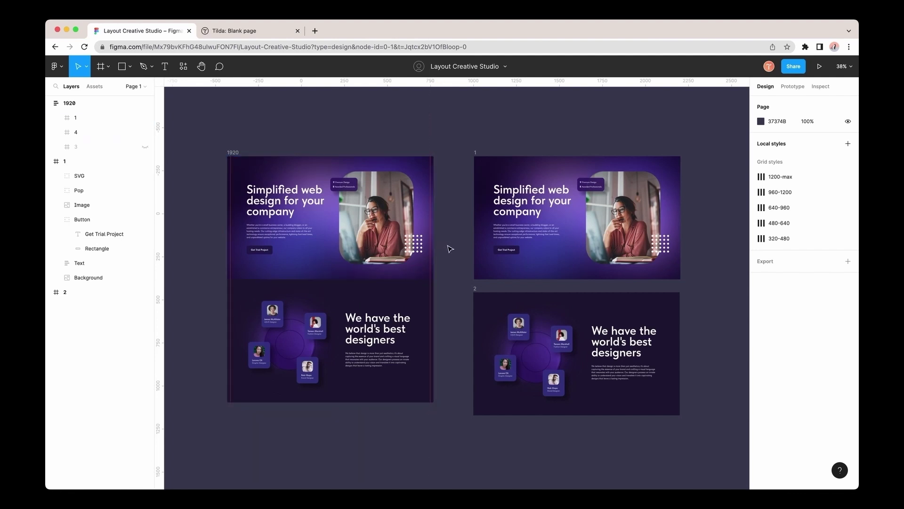
# Turn on the layout grids with Ctrl+G so the red columns show over the 1920 frame.
pyautogui.hotkey('ctrl', 'g')
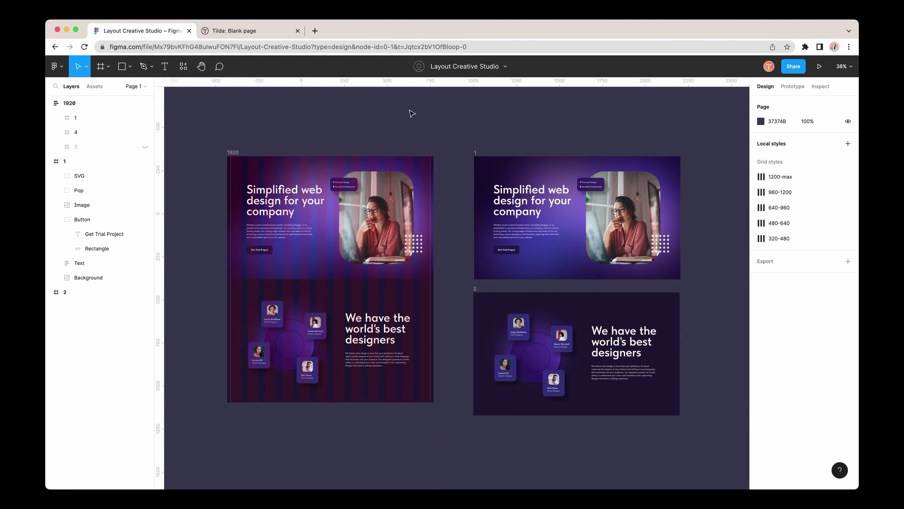
# Turn the layout grids off again, leaving only the 1920 frame's design visible.
pyautogui.hotkey('ctrl', 'g')
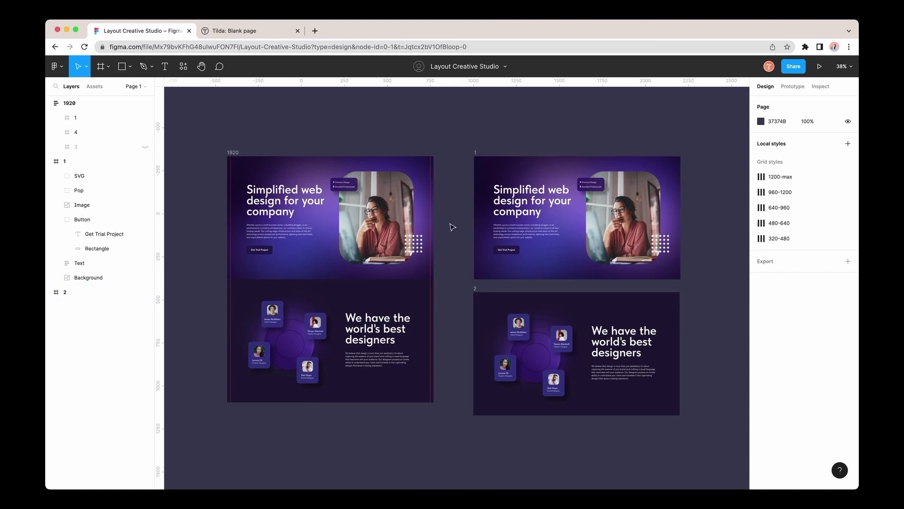
pyautogui.scroll(10, 522, 253)
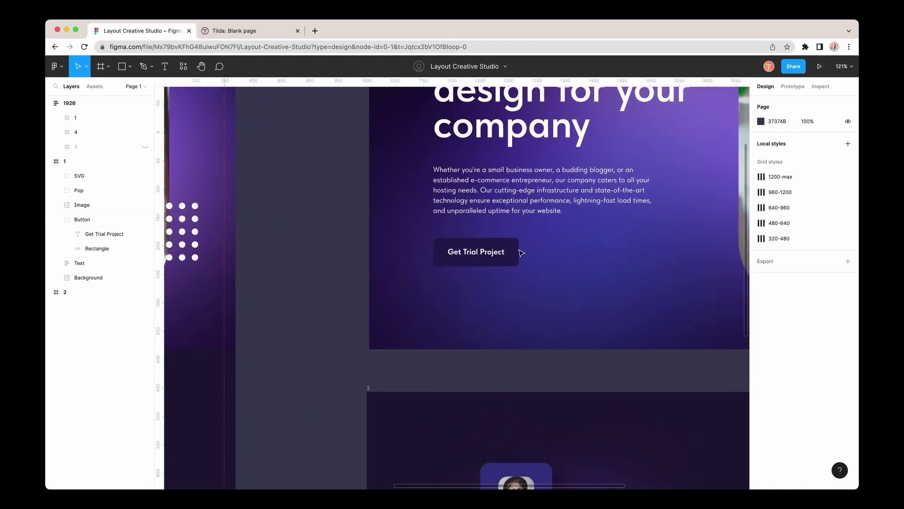
pyautogui.click(483, 258)
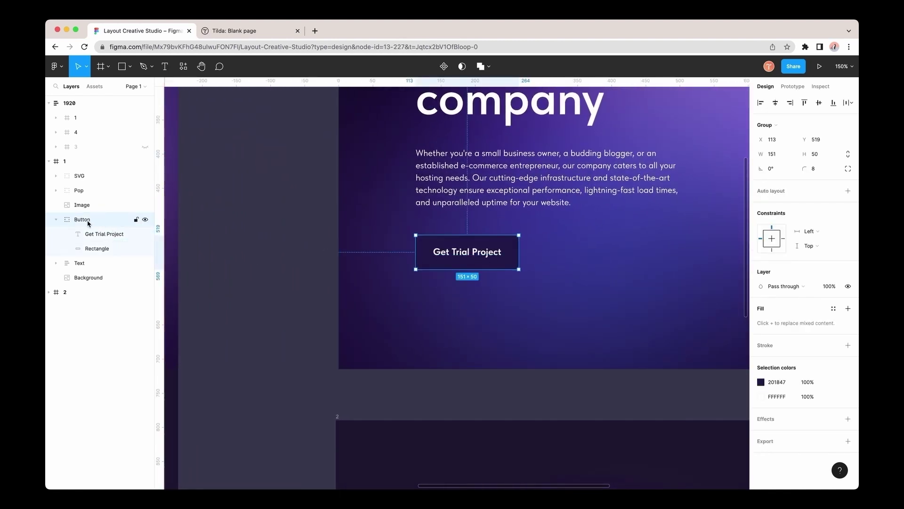
pyautogui.click(473, 256)
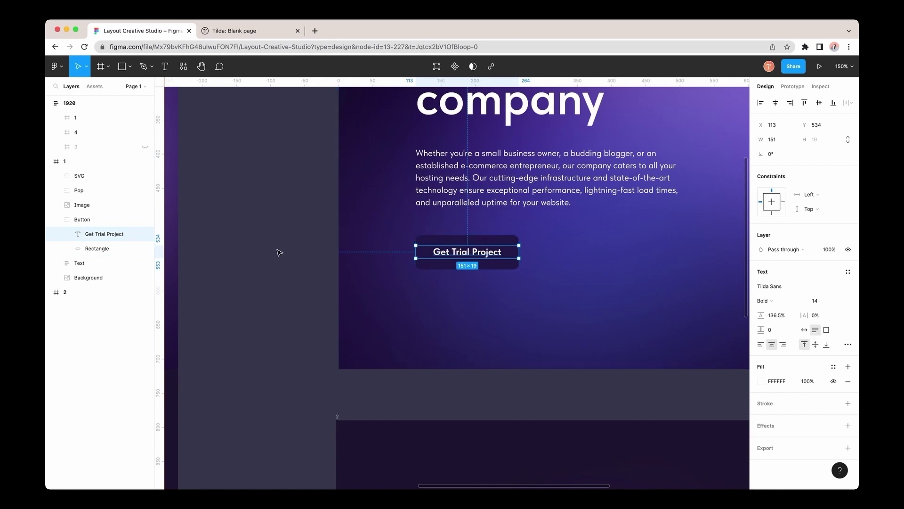
pyautogui.click(270, 263)
pyautogui.scroll(-3, 614, 251)
pyautogui.scroll(-5, 614, 251)
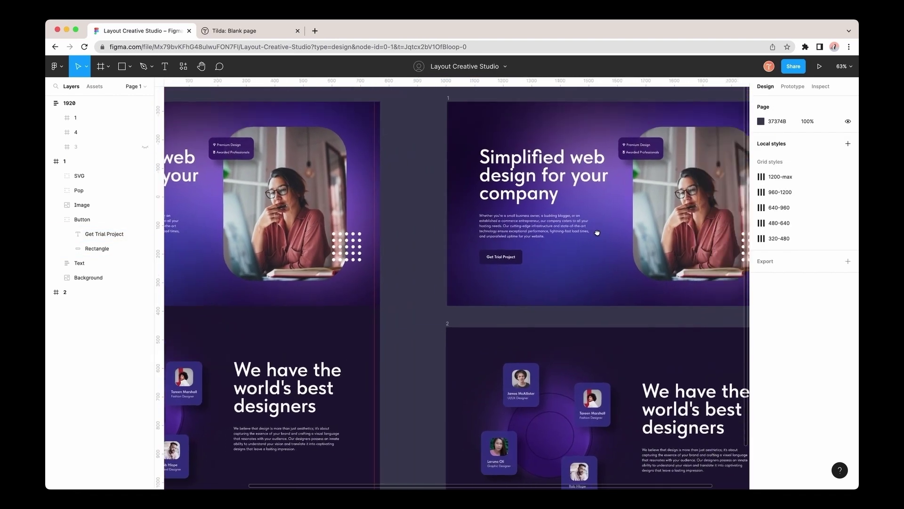
pyautogui.moveTo(598, 235); pyautogui.dragTo(420, 225)
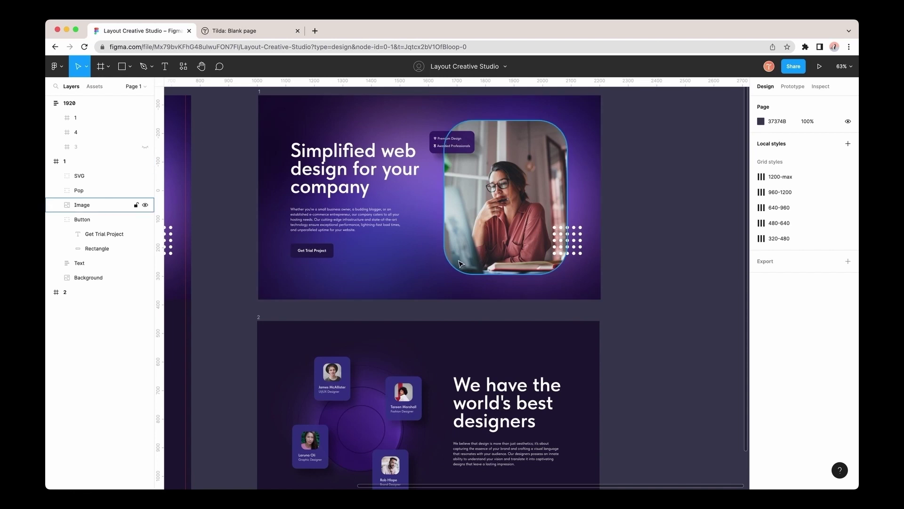
pyautogui.click(580, 244)
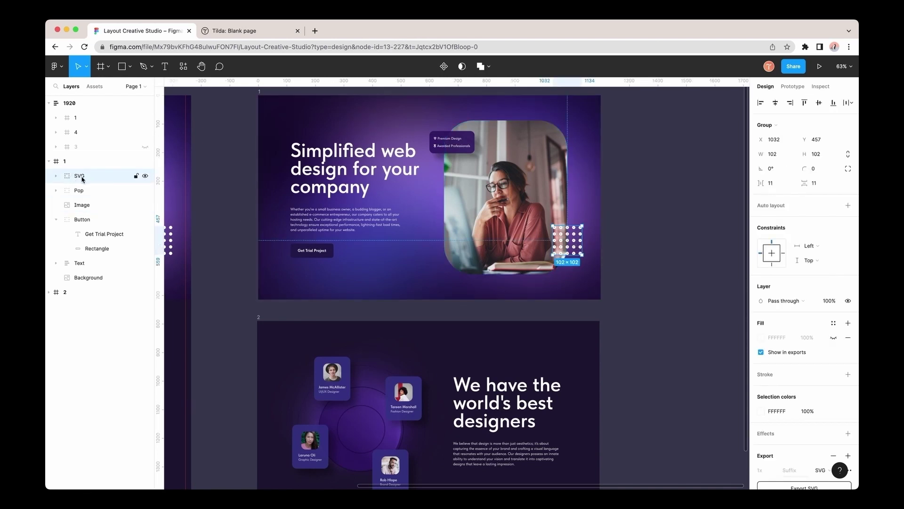
pyautogui.click(646, 215)
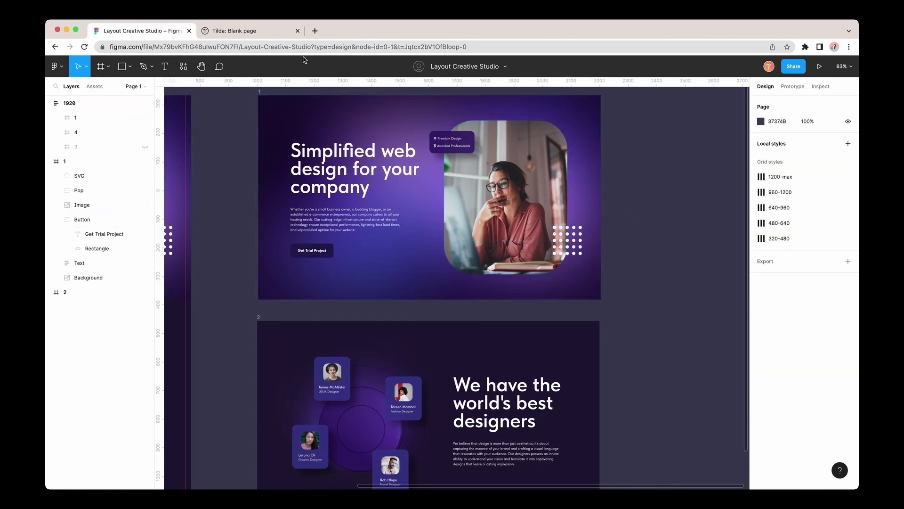
# Add a Zero Block to the blank Tilda page and delete all its sample elements in the editor.
pyautogui.click(246, 32)
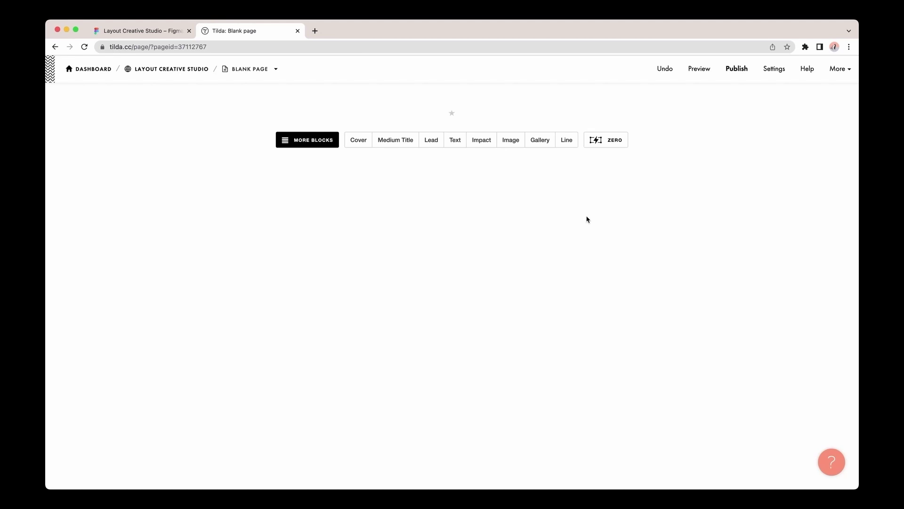
pyautogui.click(606, 140)
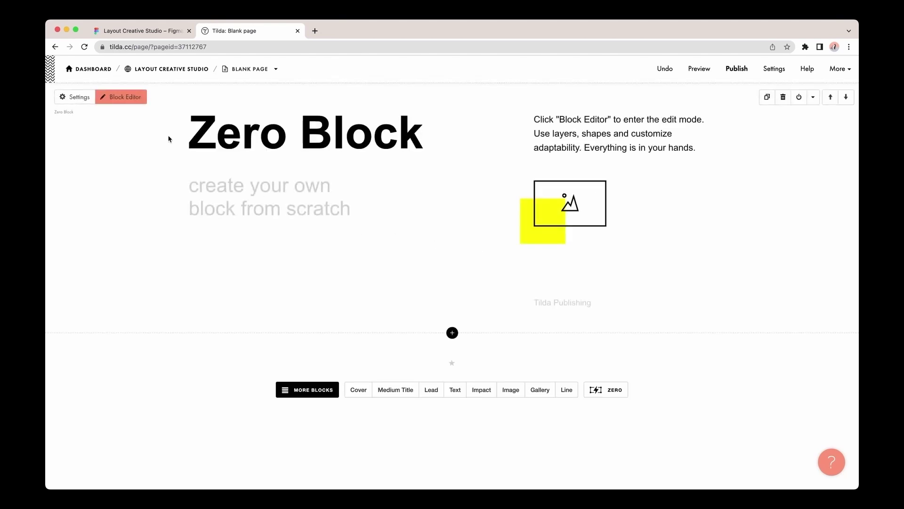
pyautogui.click(132, 97)
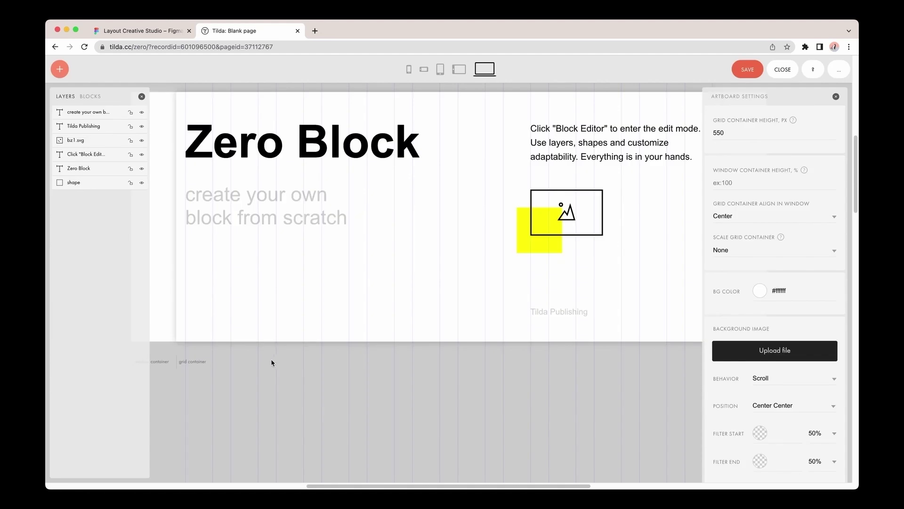
pyautogui.moveTo(176, 395); pyautogui.dragTo(651, 111)
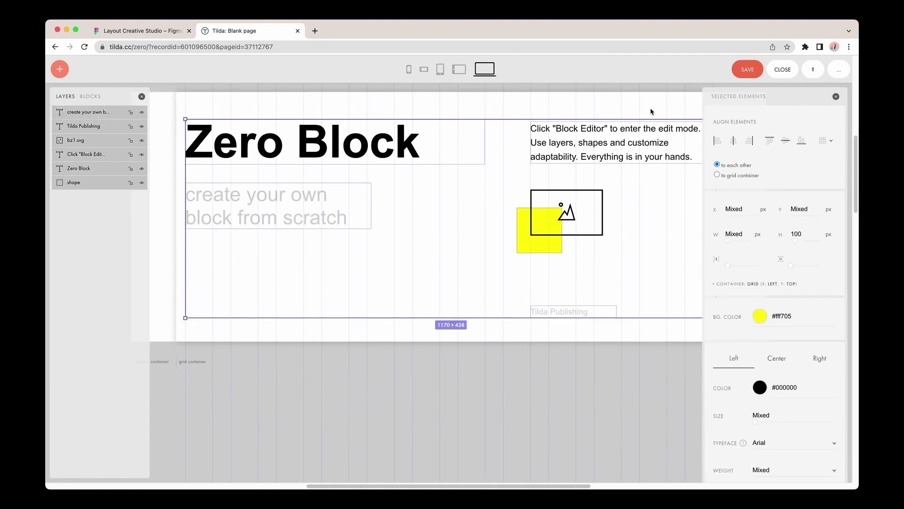
pyautogui.press('BackSpace')
pyautogui.scroll(-5, 538, 243)
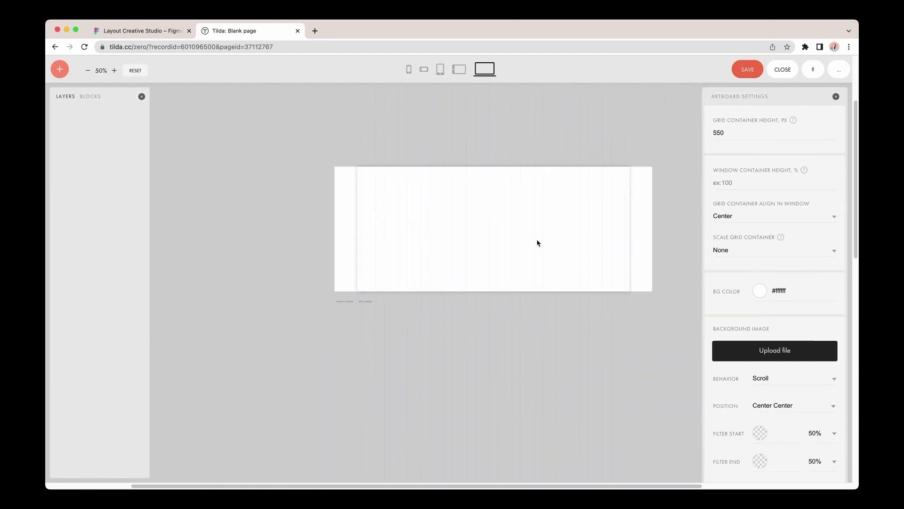
pyautogui.scroll(1, 542, 242)
pyautogui.hscroll(4, 518, 243)
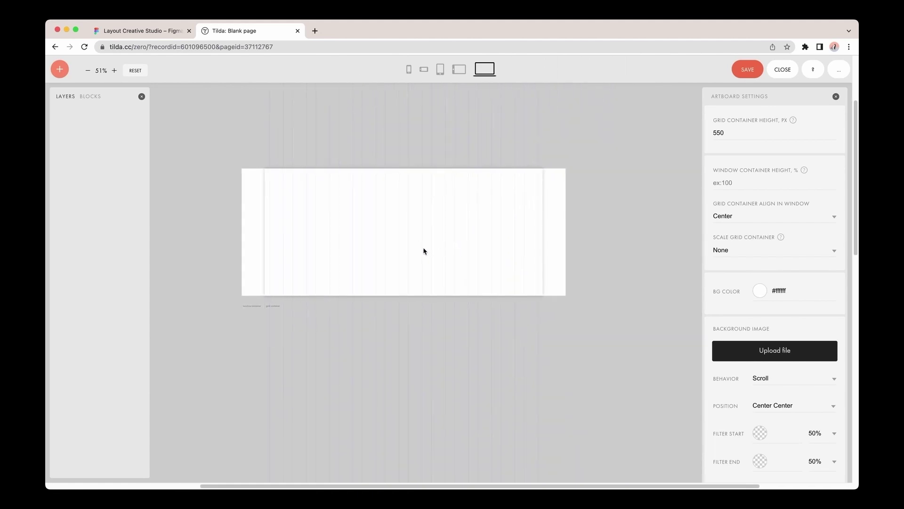
pyautogui.hscroll(-2, 424, 251)
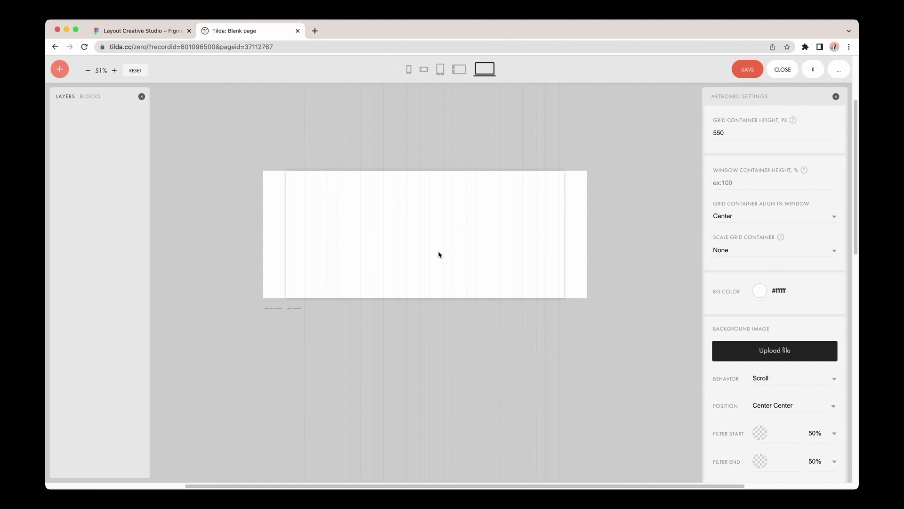
pyautogui.click(168, 33)
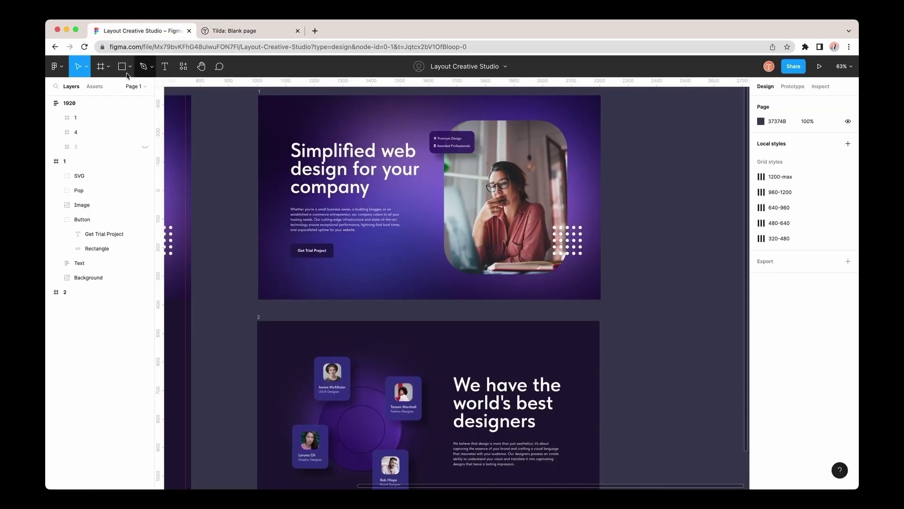
# Generate a Figma personal access token named 'Tilda' in account settings.
pyautogui.click(61, 69)
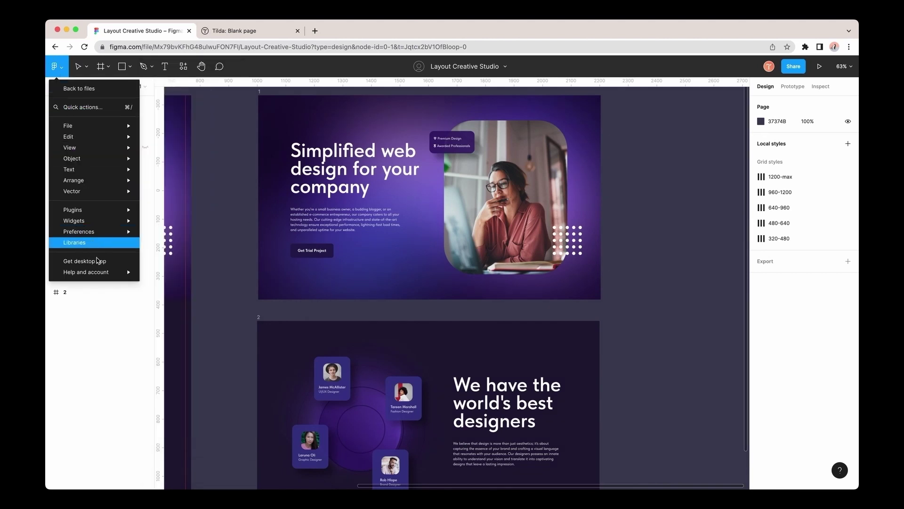
pyautogui.moveTo(100, 272)
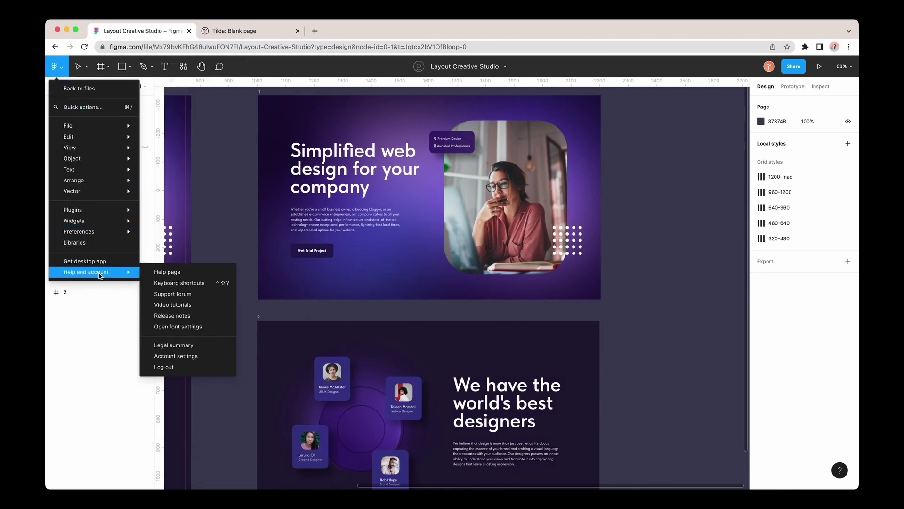
pyautogui.click(184, 357)
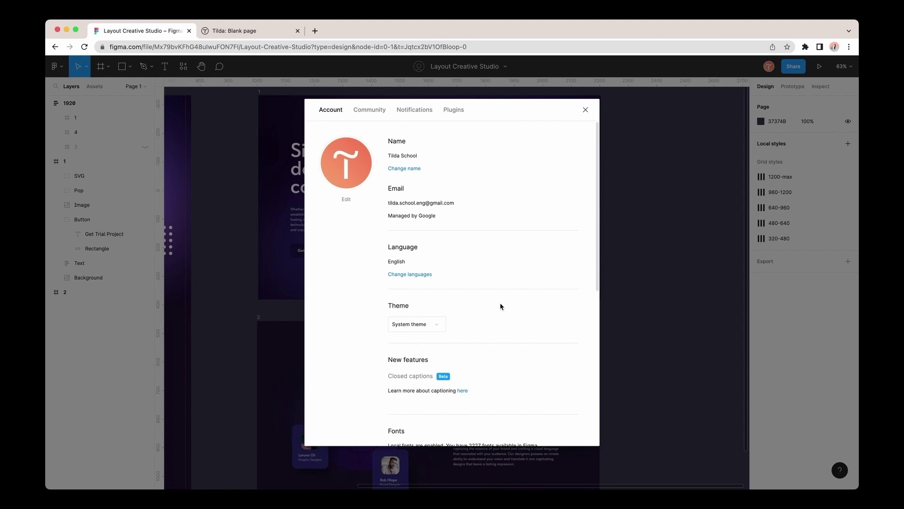
pyautogui.scroll(-8, 501, 306)
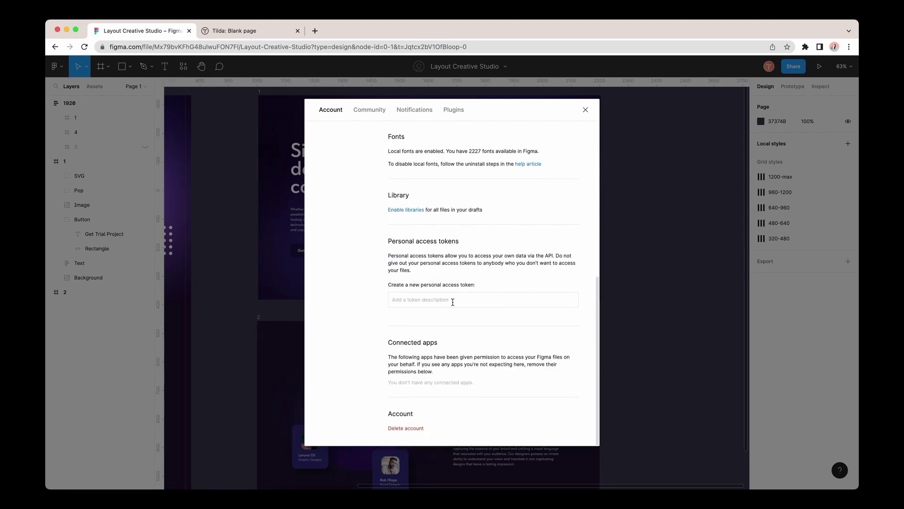
pyautogui.write('Tilda')
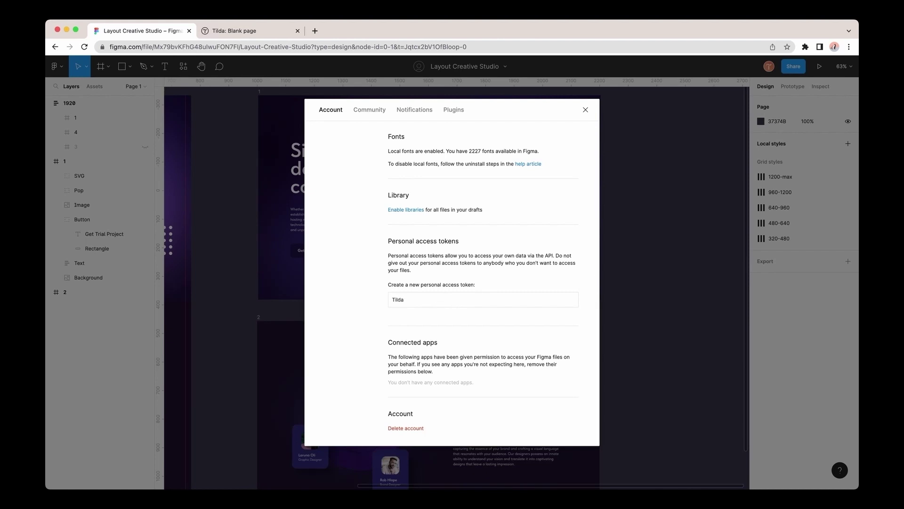
pyautogui.press('Return')
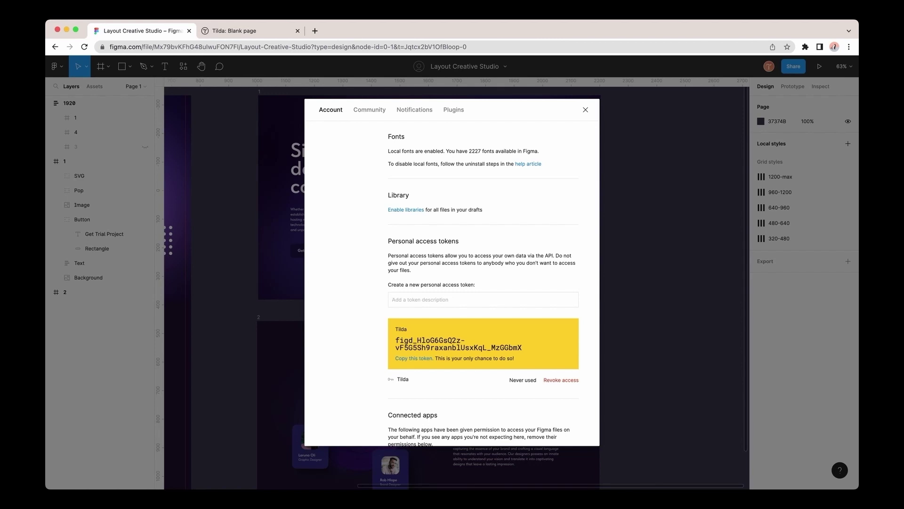
# Copy the new token and paste it as the API token in Tilda's Import Figma Layout dialog.
pyautogui.click(413, 359)
pyautogui.click(250, 31)
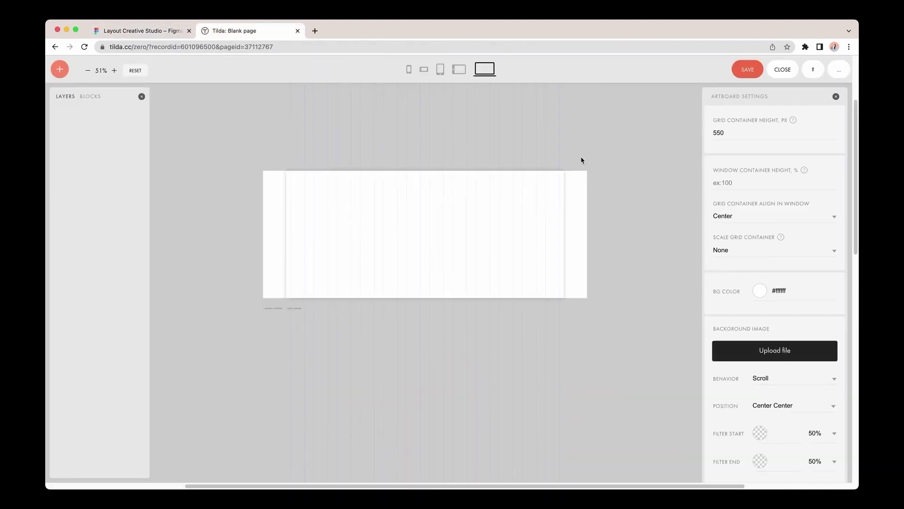
pyautogui.click(839, 69)
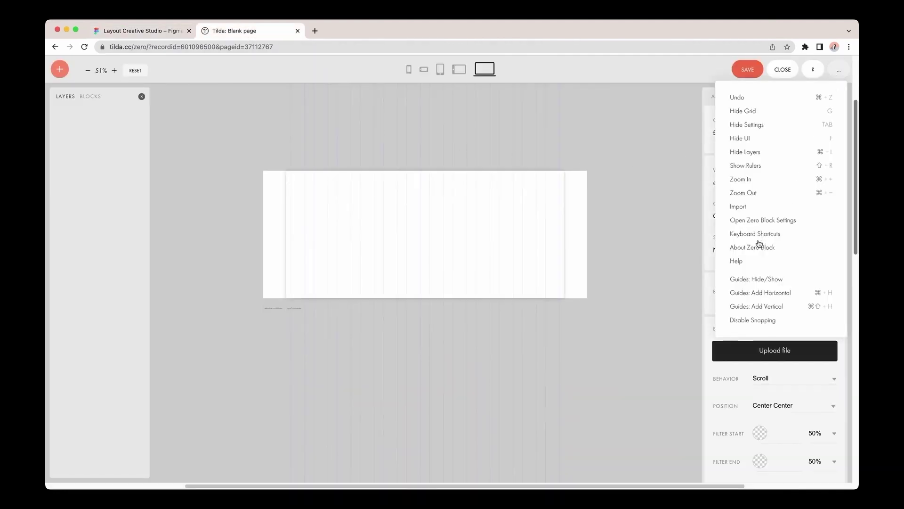
pyautogui.click(739, 207)
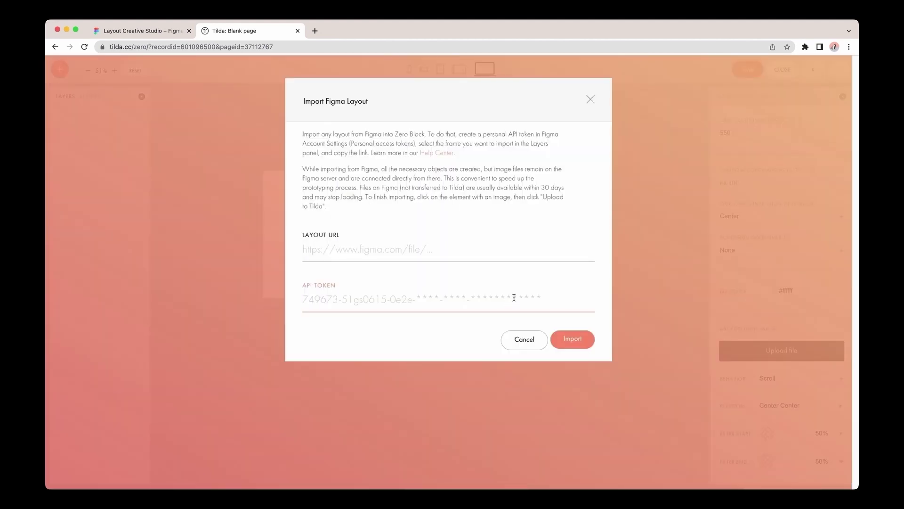
pyautogui.click(505, 301)
pyautogui.press('super+v')
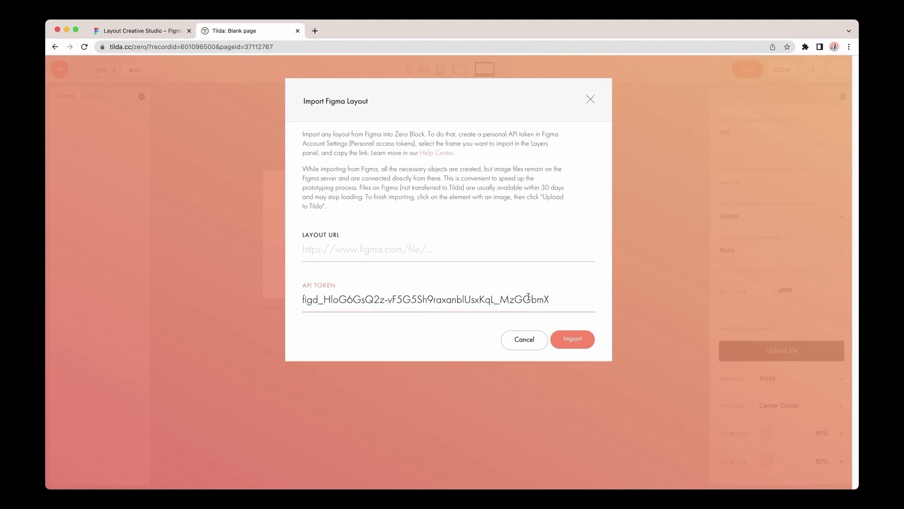
pyautogui.click(166, 33)
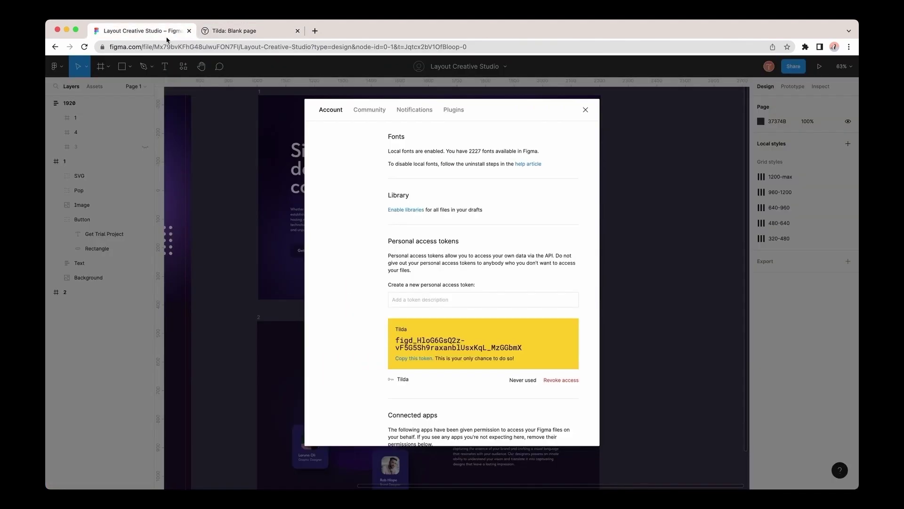
pyautogui.click(585, 109)
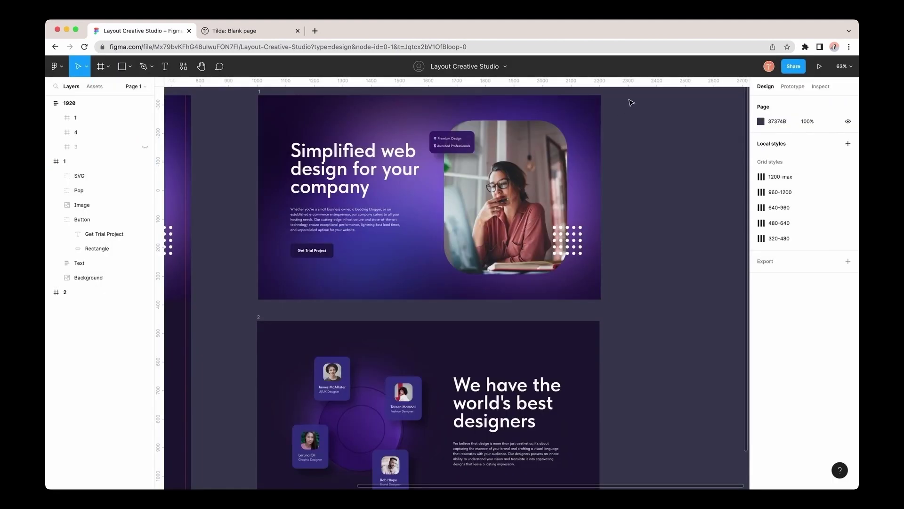
pyautogui.click(259, 98)
pyautogui.scroll(2, 251, 137)
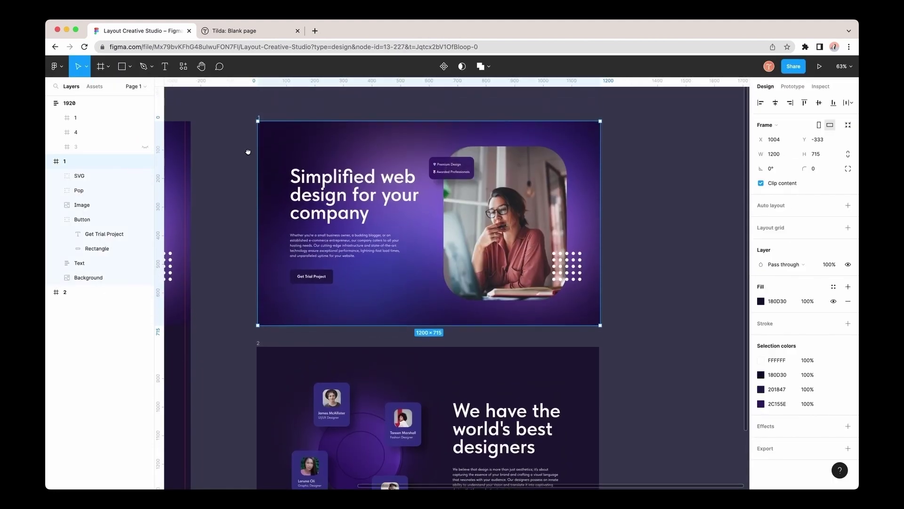
pyautogui.click(253, 47)
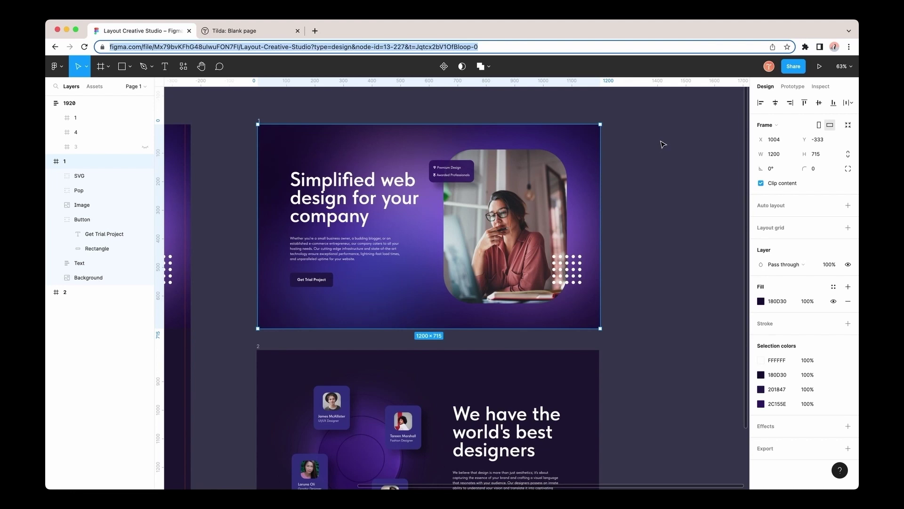
pyautogui.click(794, 68)
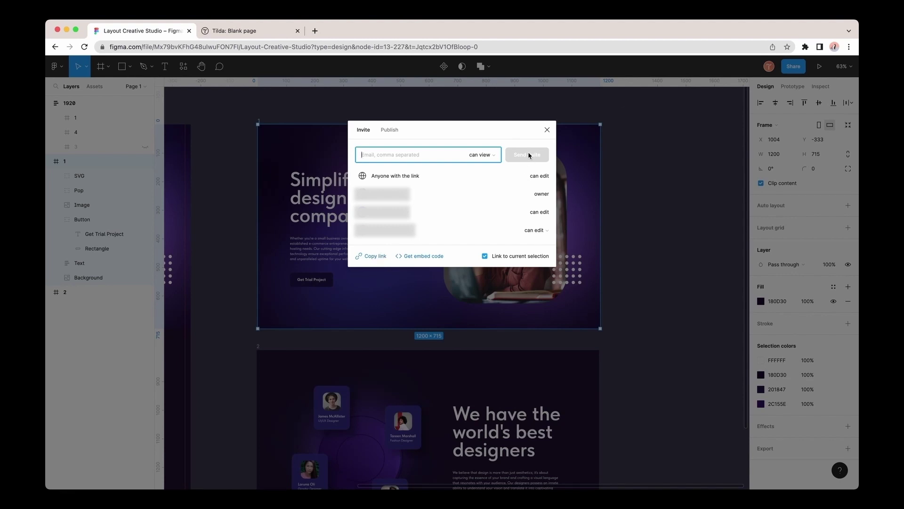
pyautogui.click(548, 128)
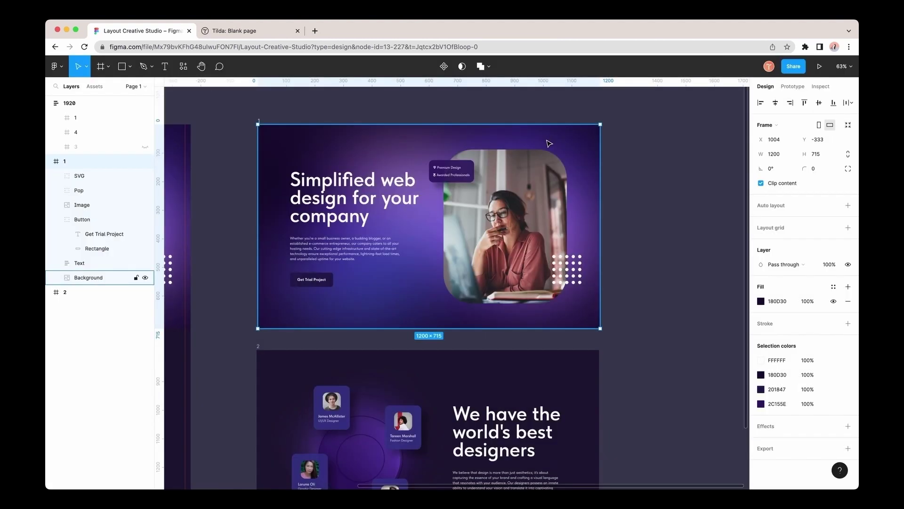
pyautogui.click(247, 34)
# Paste hero frame 1's link into Layout URL and import it into the Zero Block.
pyautogui.click(344, 247)
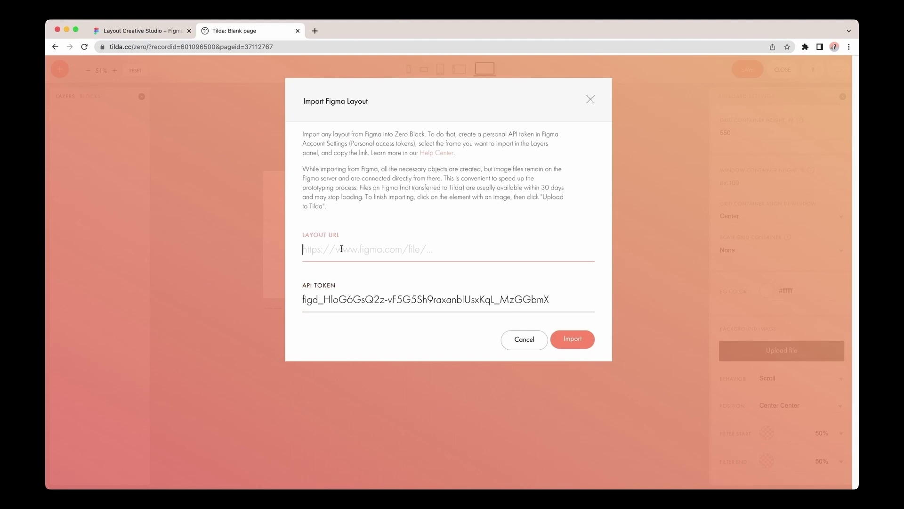
pyautogui.press('super+v')
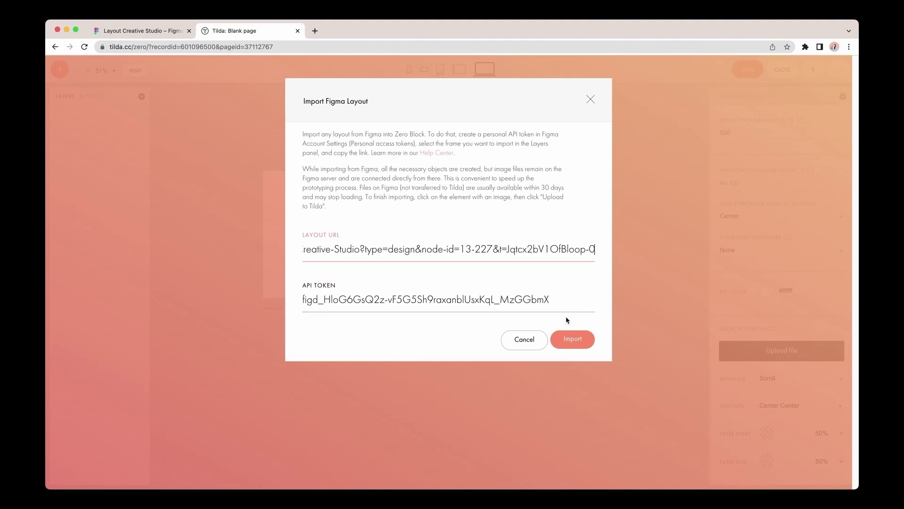
pyautogui.click(573, 340)
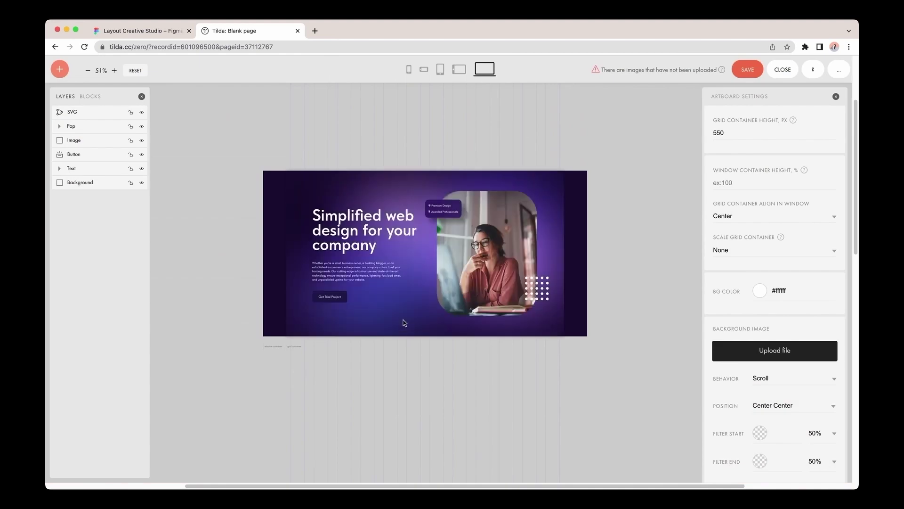
# Widen the Background element to 2295 px at X -486, past both grid edges.
pyautogui.click(404, 323)
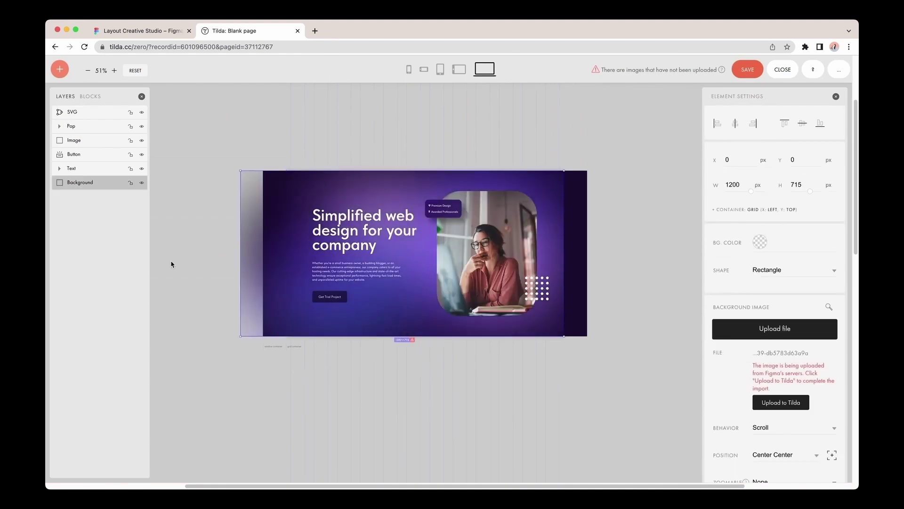
pyautogui.moveTo(171, 264); pyautogui.dragTo(173, 262)
pyautogui.moveTo(564, 254); pyautogui.dragTo(827, 281)
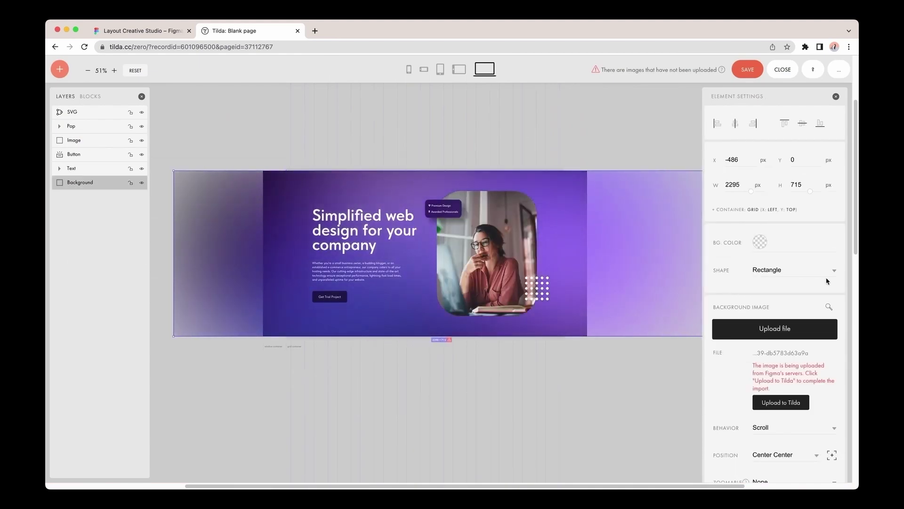
# Check the Get Trial Project button caption, then upload the hero photo to Tilda as a 1728×2156 PNG.
pyautogui.click(543, 368)
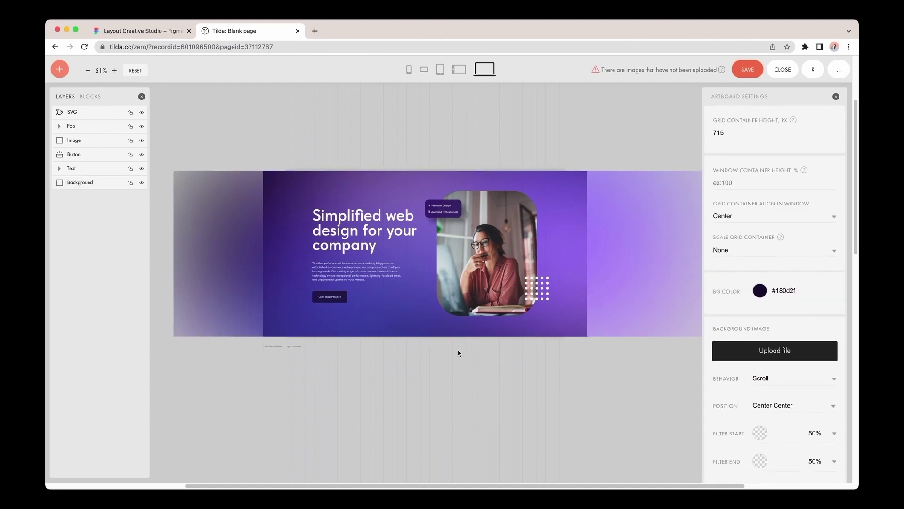
pyautogui.click(332, 297)
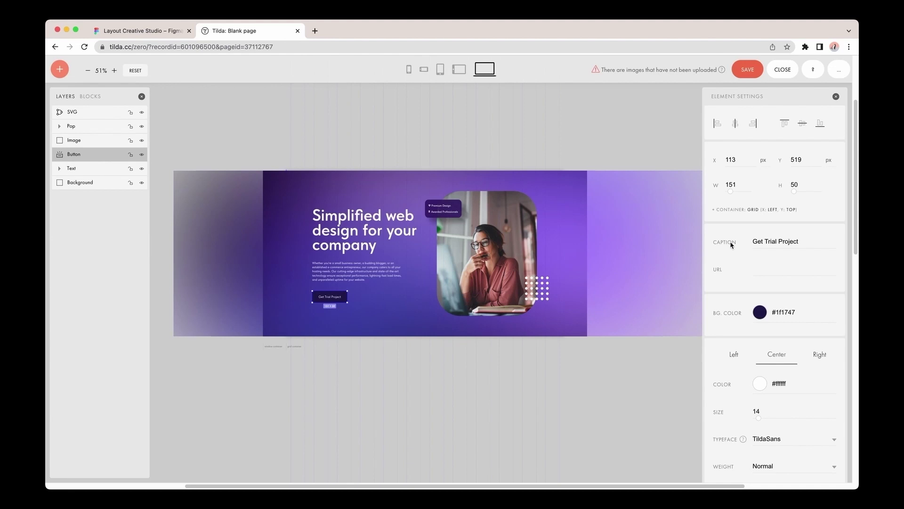
pyautogui.click(762, 242)
pyautogui.click(462, 282)
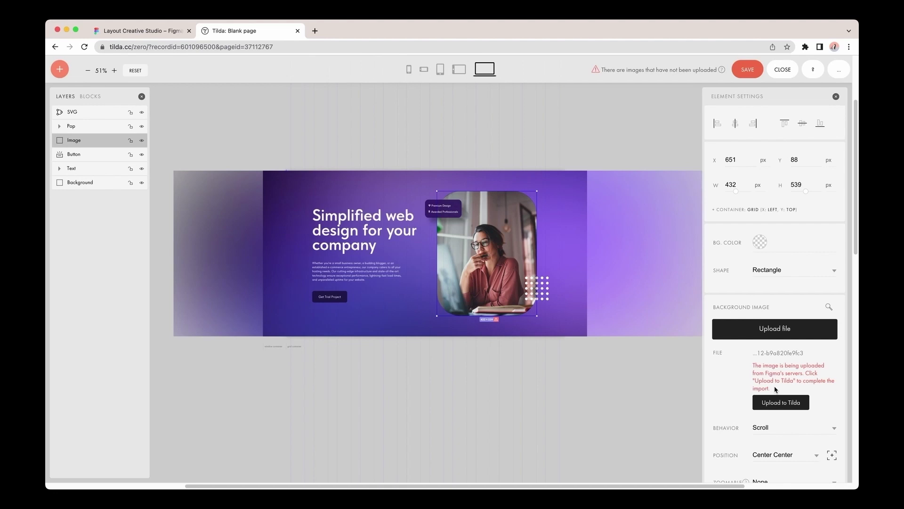
pyautogui.click(777, 406)
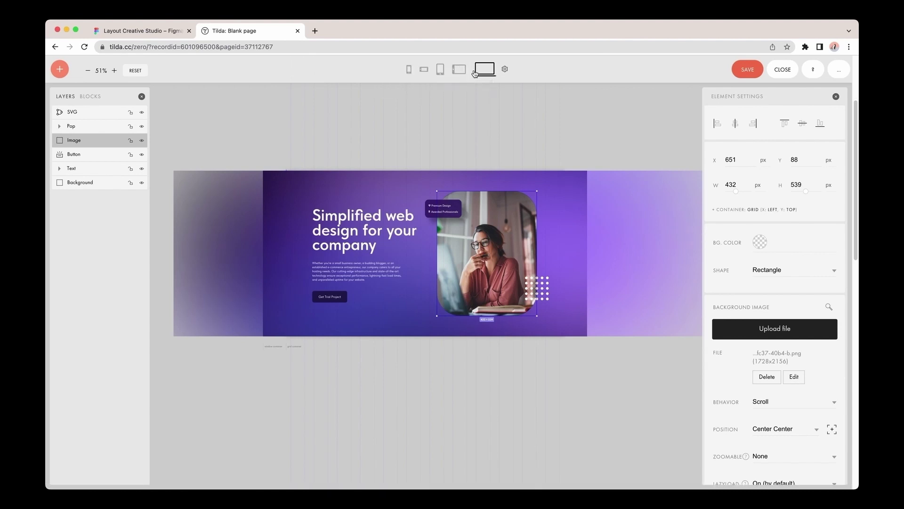
# Save the hero block, add an emptied second Zero Block, and select designers frame 2 in Figma.
pyautogui.click(737, 74)
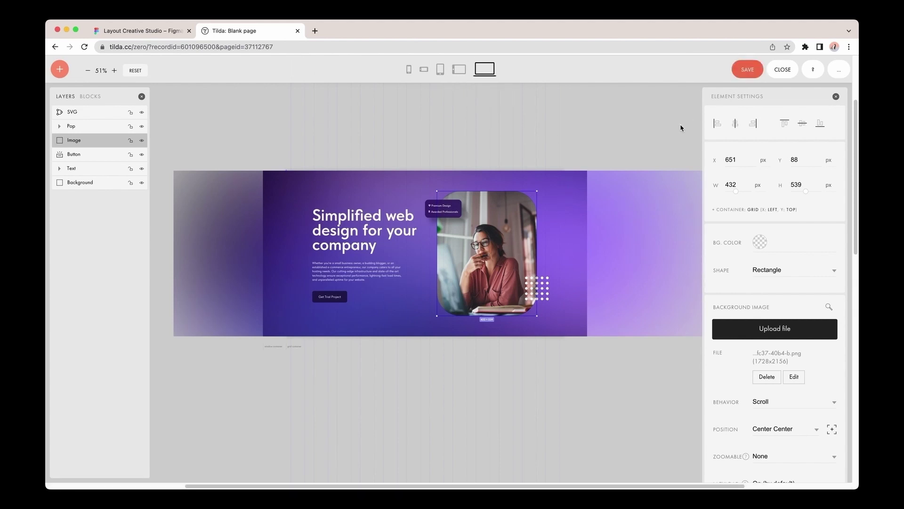
pyautogui.click(778, 71)
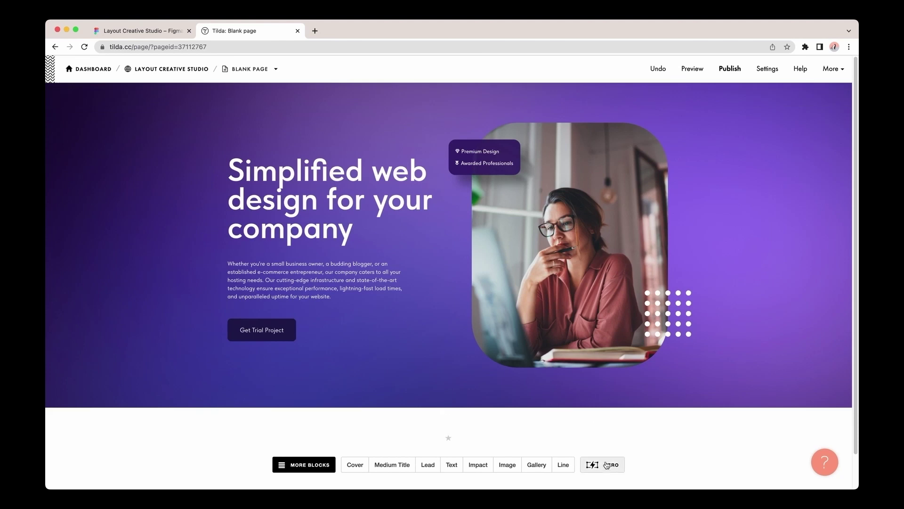
pyautogui.click(606, 466)
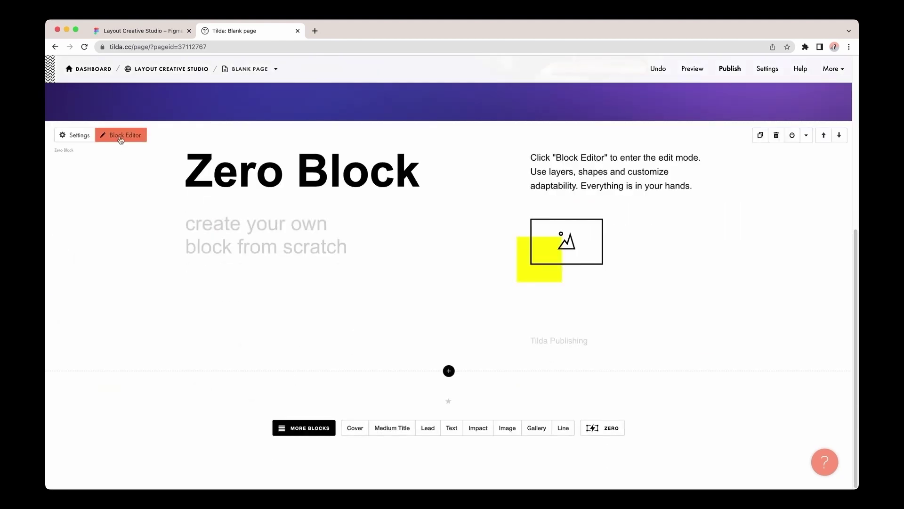
pyautogui.click(120, 136)
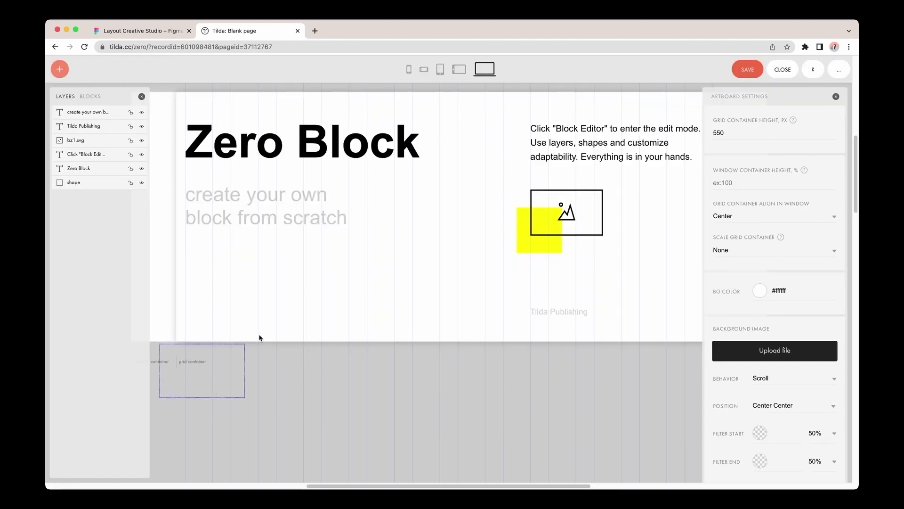
pyautogui.moveTo(260, 338); pyautogui.dragTo(669, 119)
pyautogui.press('Delete')
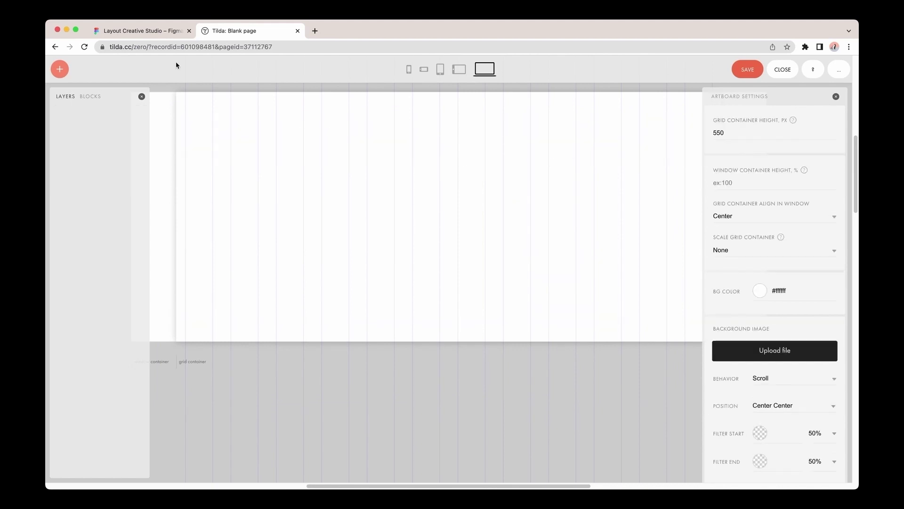
pyautogui.click(136, 31)
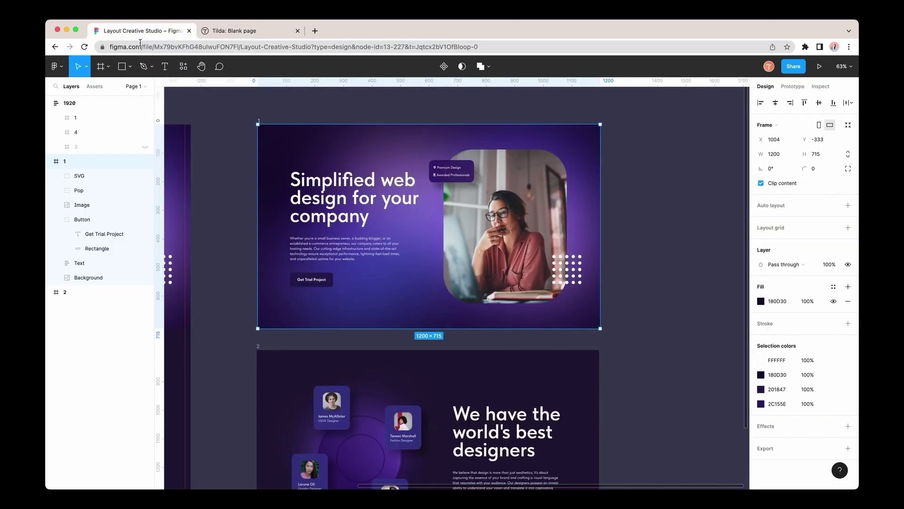
pyautogui.click(262, 358)
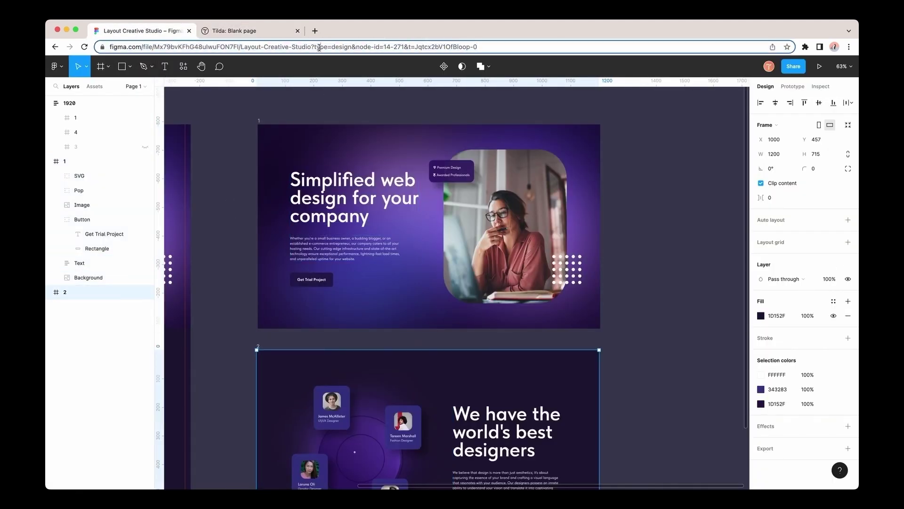
# Import designers frame 2 into the second Zero Block, replacing the old Layout URL with its link.
pyautogui.click(267, 34)
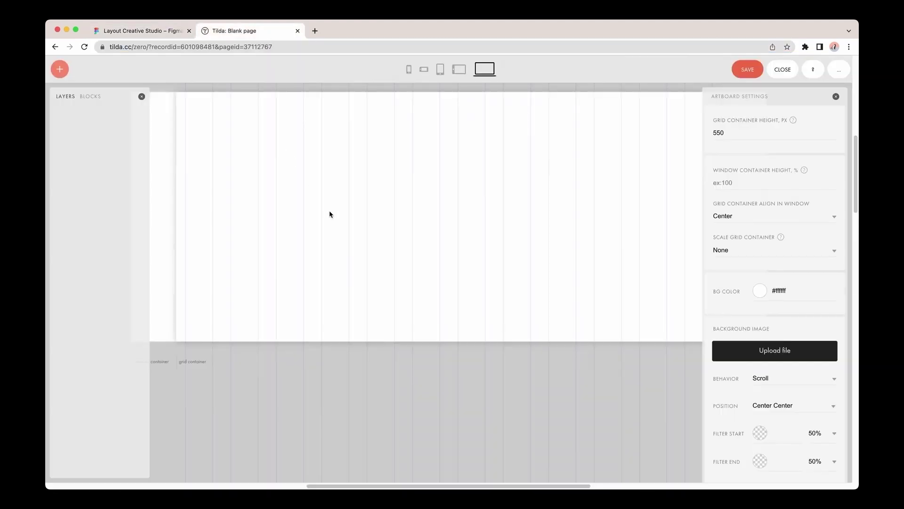
pyautogui.click(839, 70)
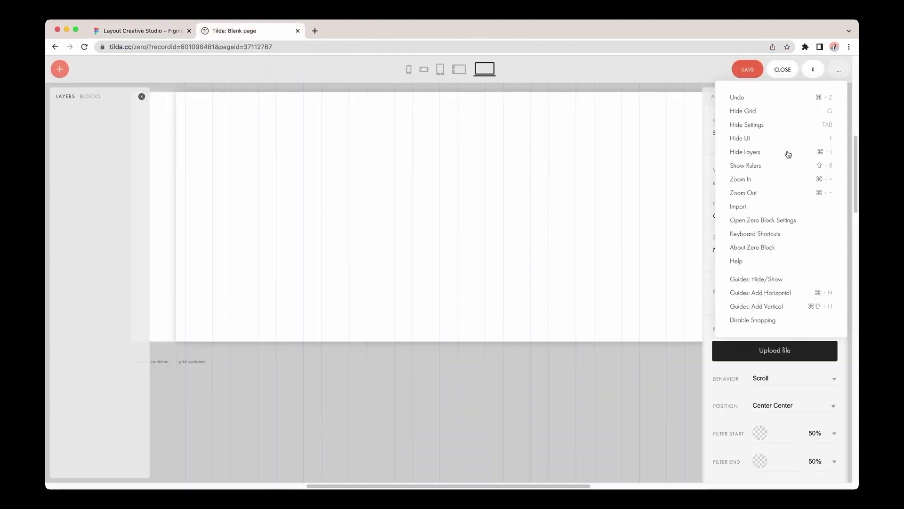
pyautogui.click(742, 209)
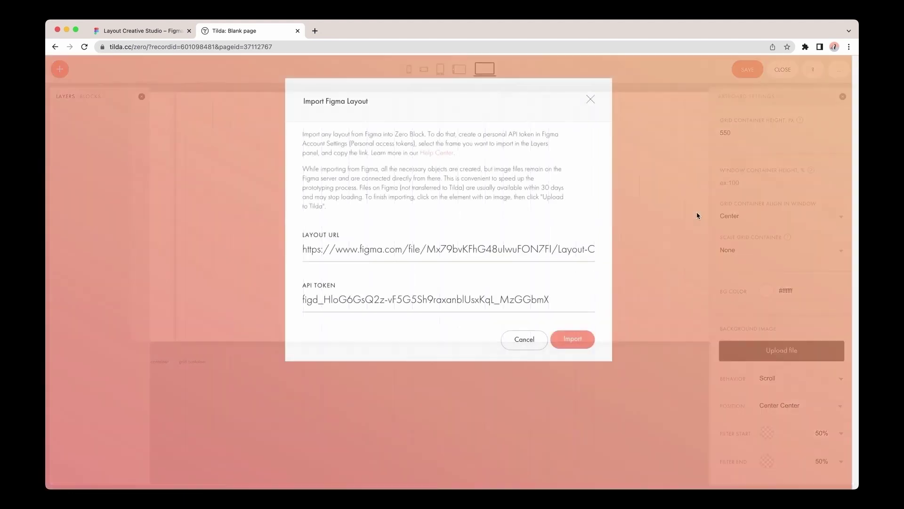
pyautogui.tripleClick(501, 250)
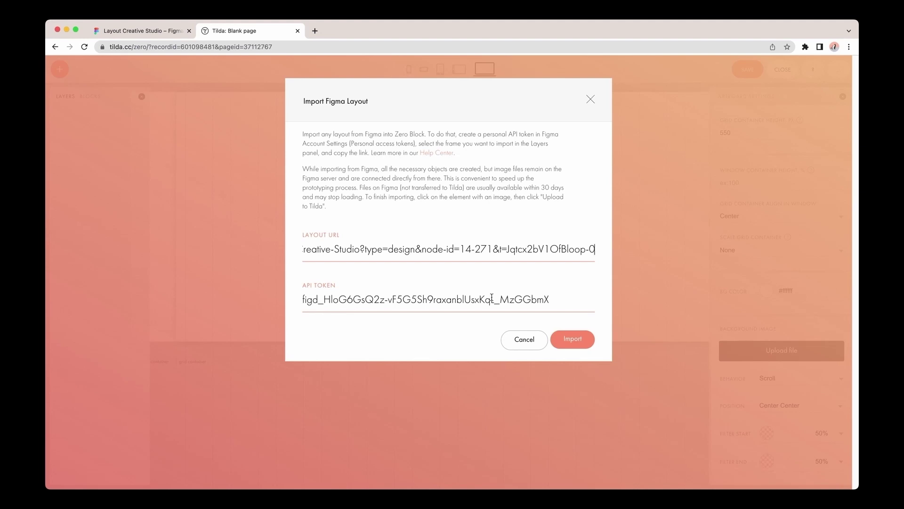
pyautogui.click(572, 339)
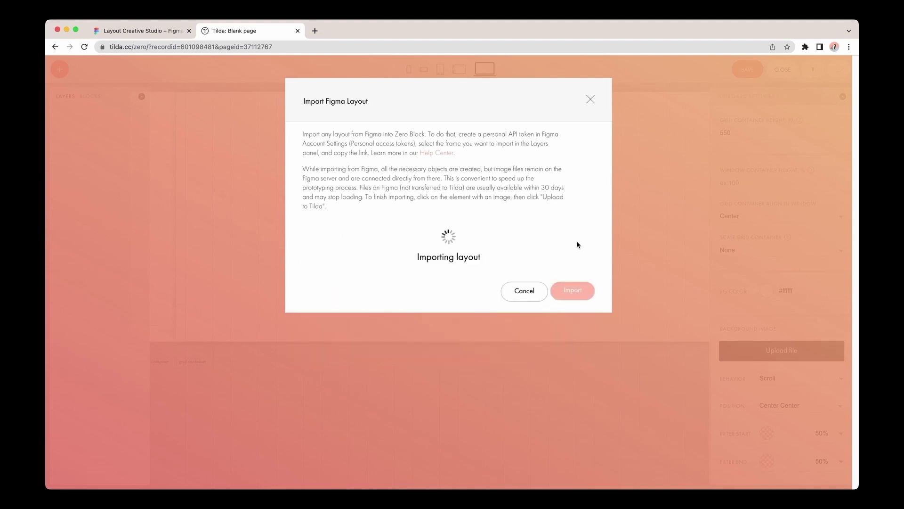